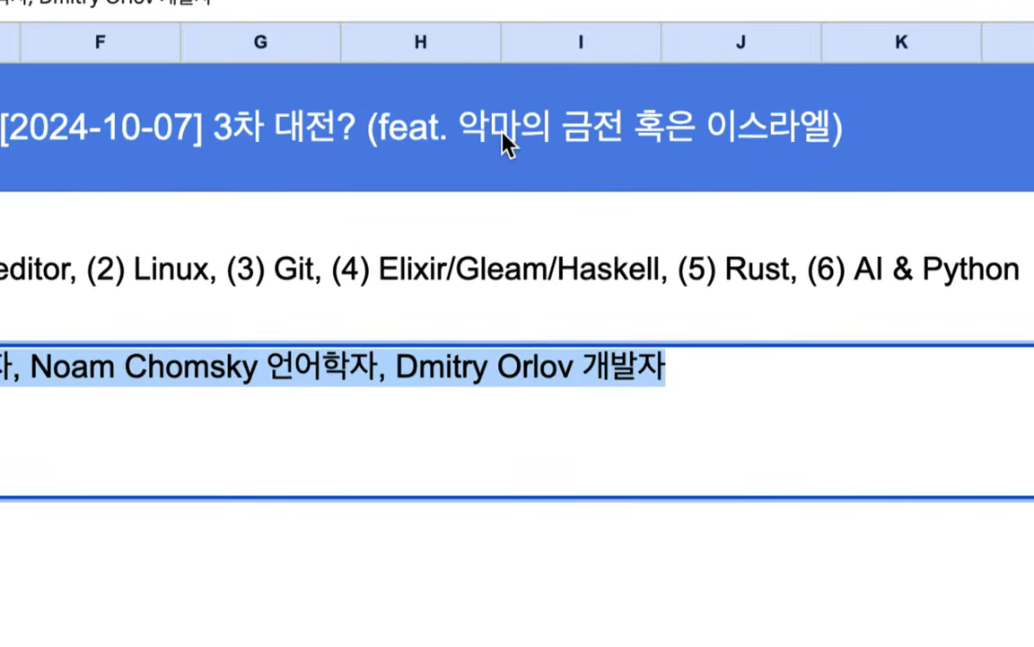
# - Start a note in the empty row below the list of experts with the text "이스라엘 => 이란 핵시설,"
pyautogui.doubleClick(503, 136)
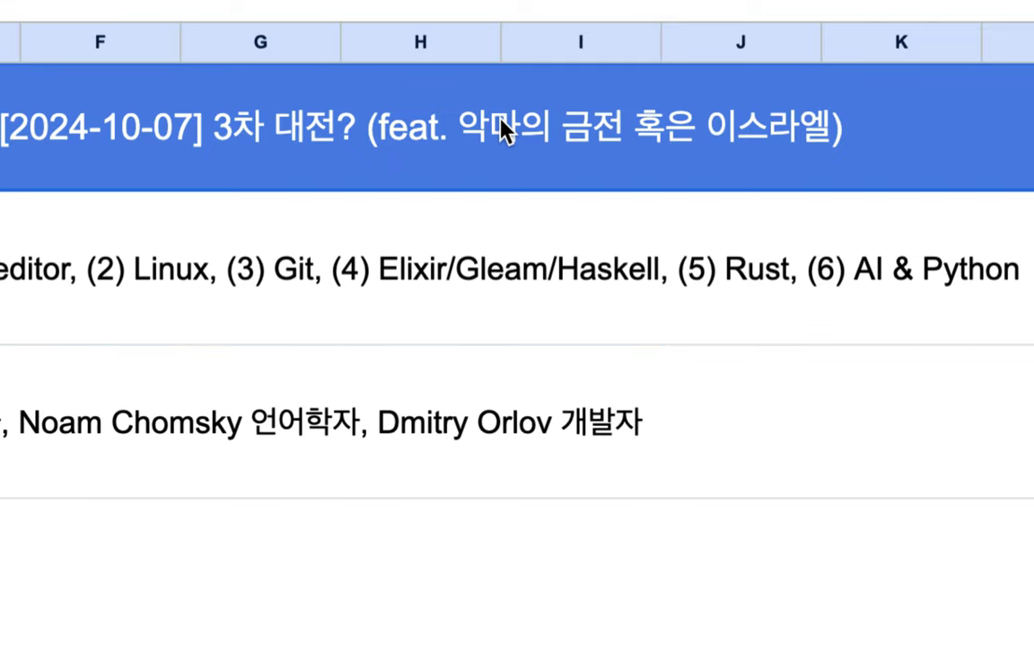
pyautogui.moveTo(469, 88); pyautogui.dragTo(813, 87)
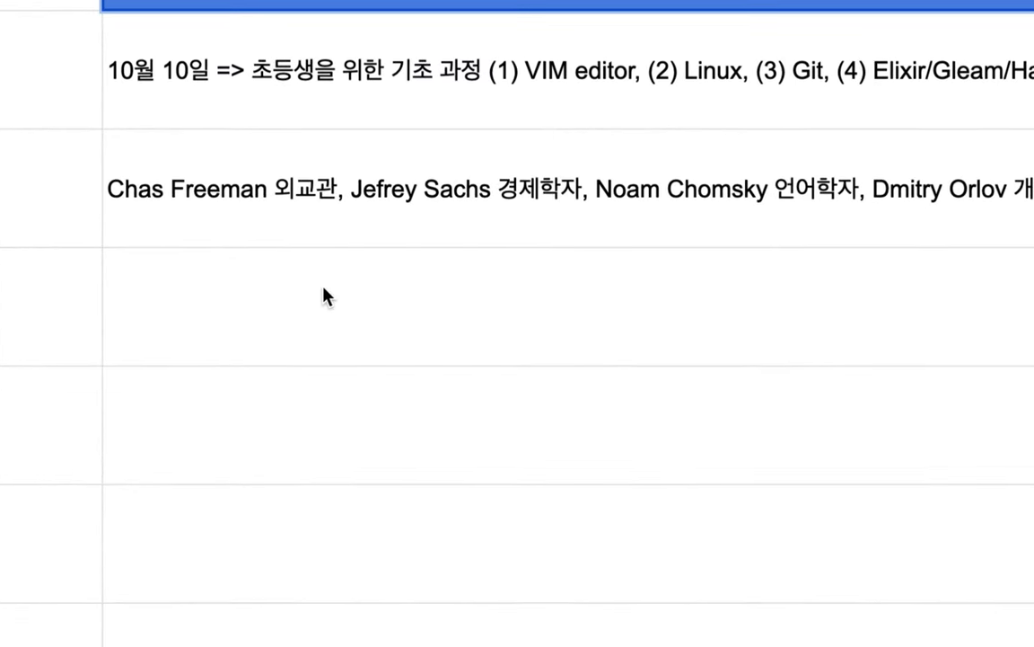
pyautogui.click(214, 369)
pyautogui.write('ㅇ이스라엘')
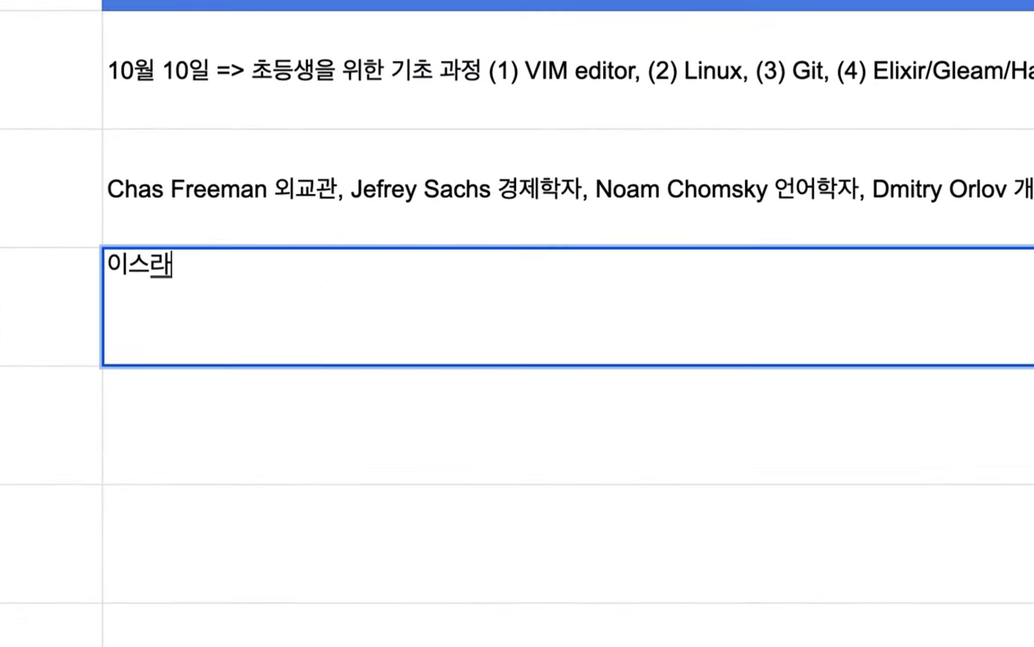
pyautogui.write(' =>')
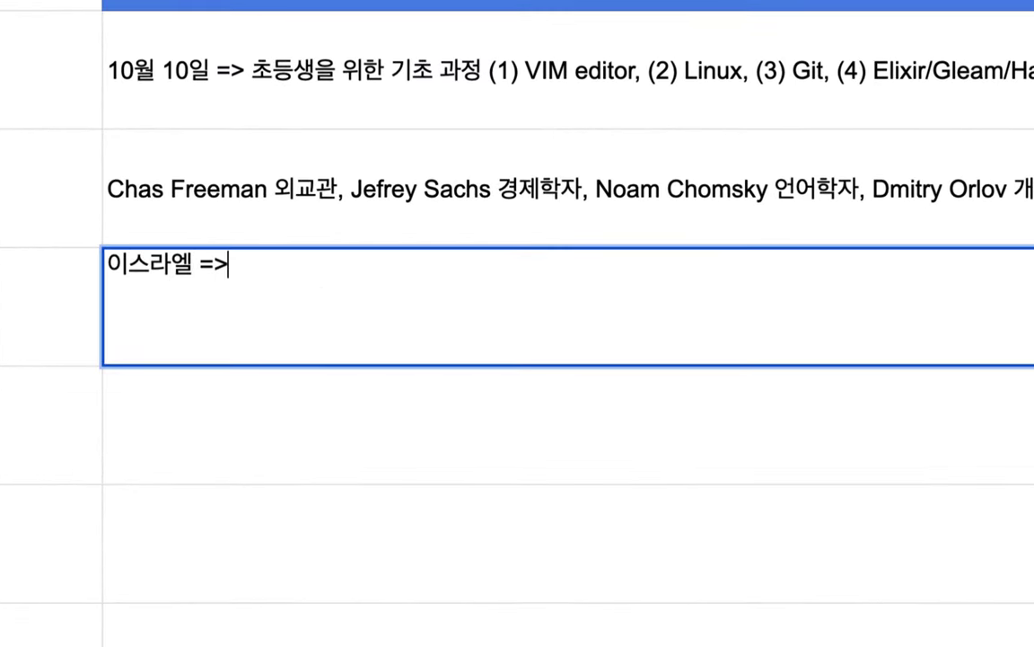
pyautogui.write(' 이란 핵')
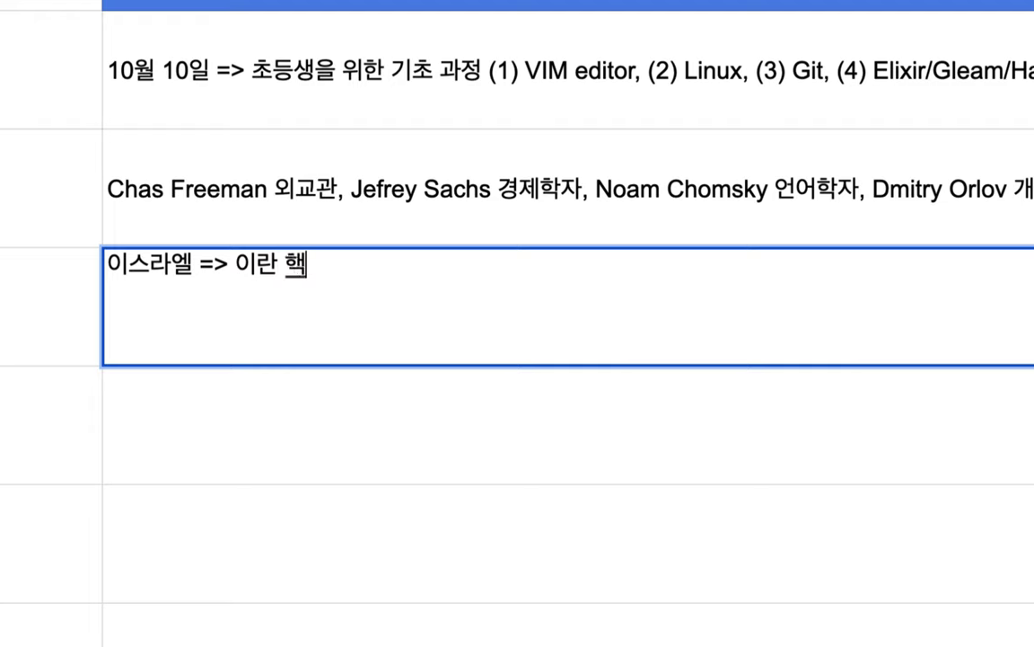
pyautogui.write('시설,')
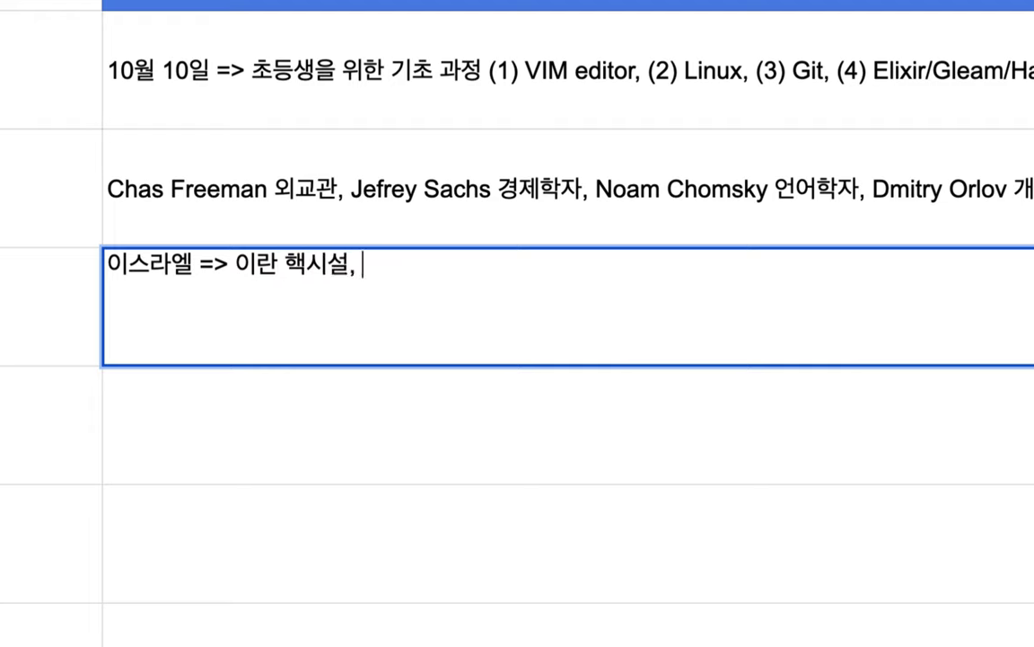
# - Expand the text after the first arrow to read "이란 핵 발전/연구 시설 + 석유 폭격"
pyautogui.click(315, 265)
pyautogui.write('발전/연구')
pyautogui.click(466, 265)
pyautogui.press('BackSpace')
pyautogui.write('+ 석유')
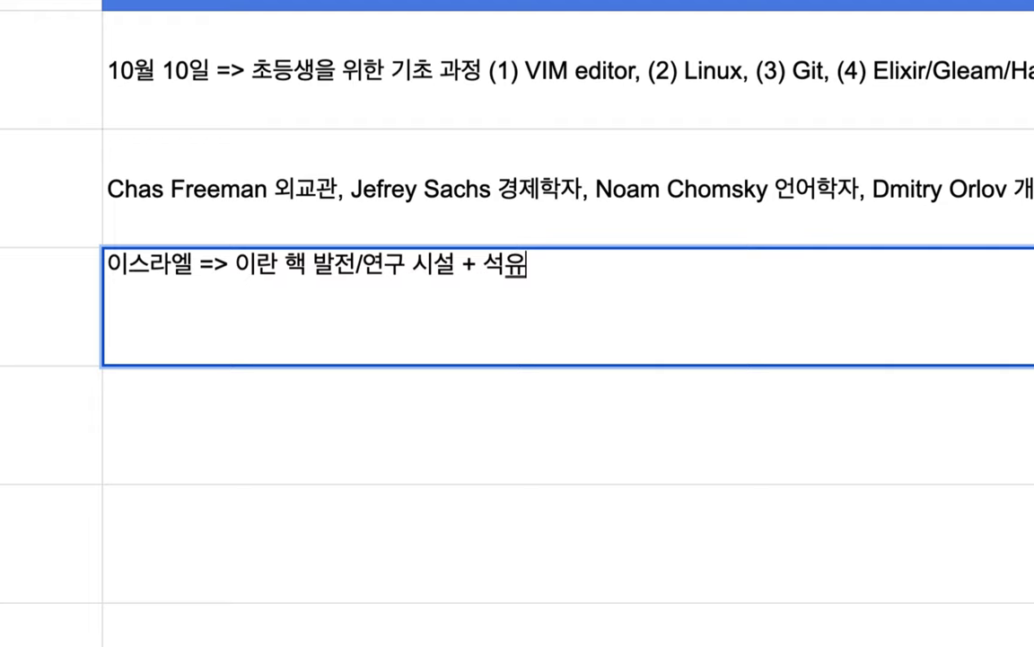
pyautogui.write(' 폭격 ')
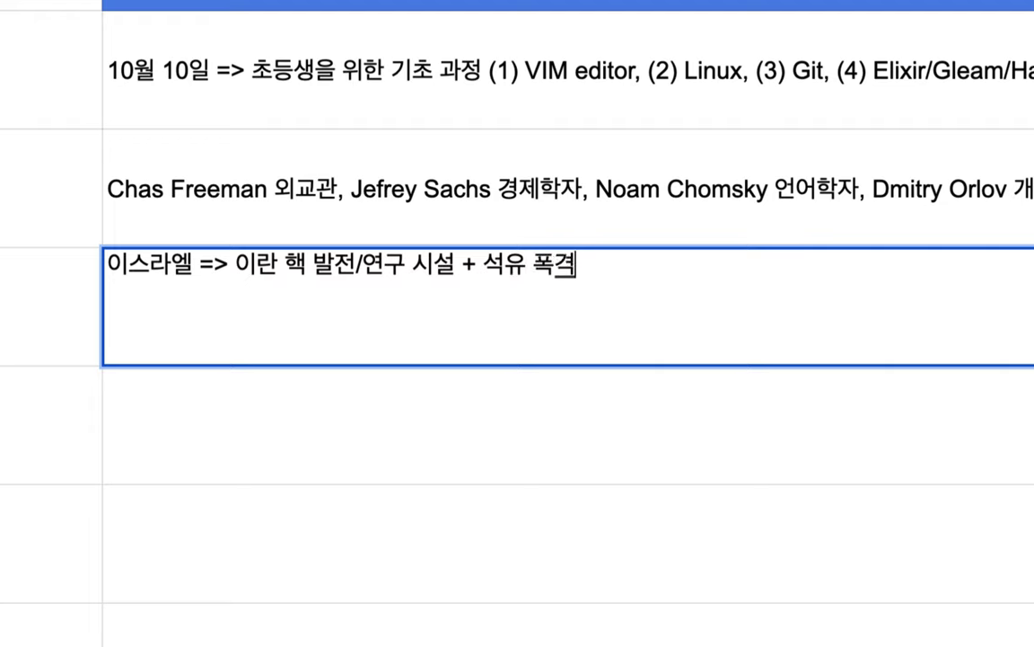
# - Continue the chain in the note with "=> 이스라엘 폭격"
pyautogui.write('=>')
pyautogui.write(' 이스라엘')
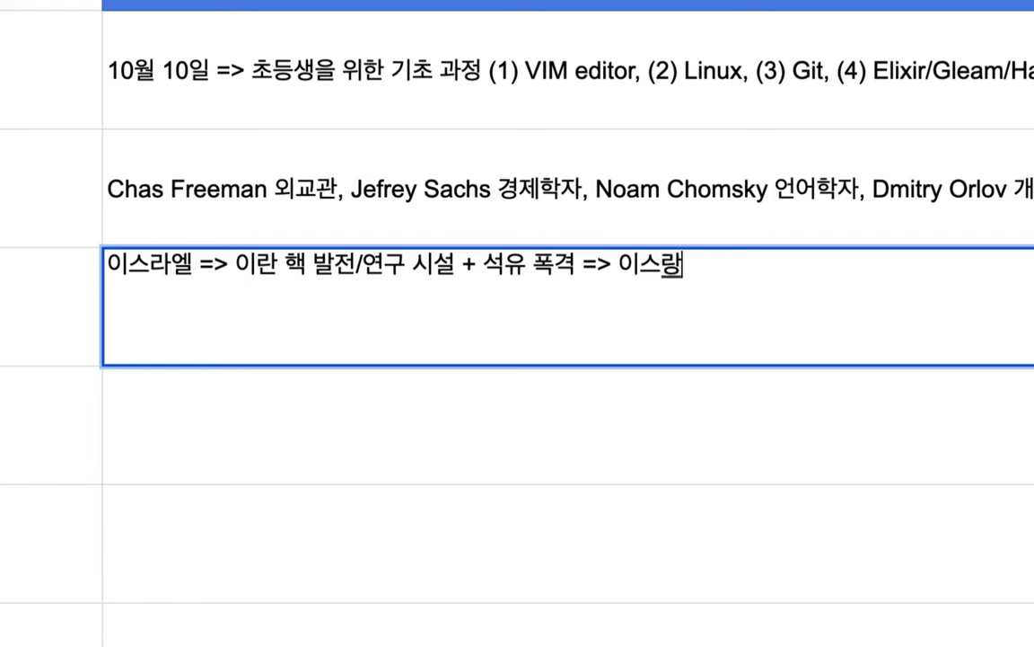
pyautogui.write(' 폭결')
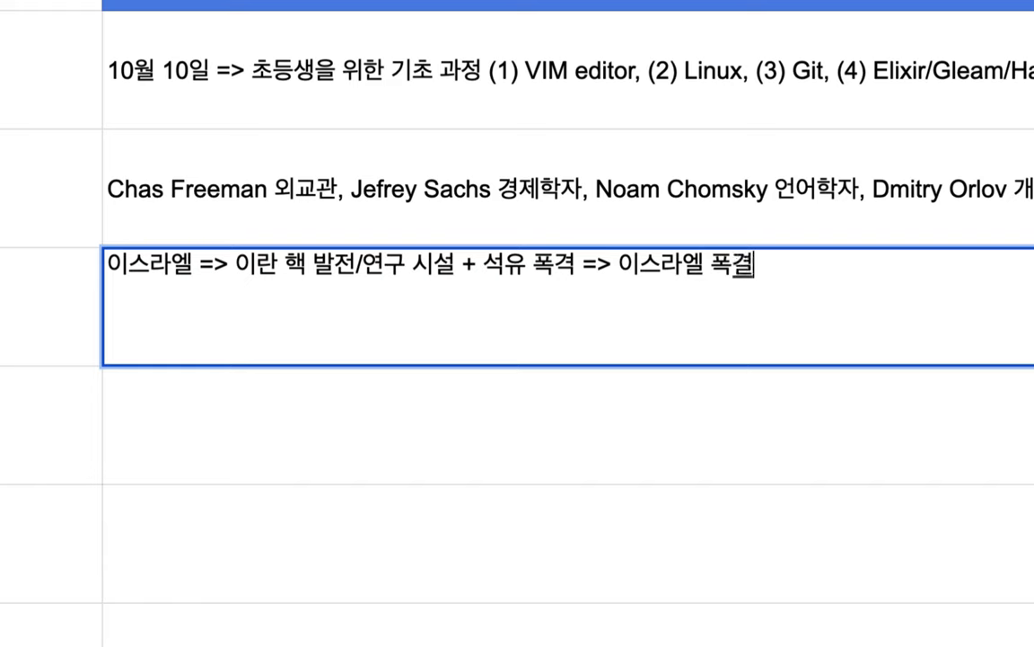
pyautogui.press('BackSpace')
pyautogui.write('ㄱ')
pyautogui.doubleClick(241, 266)
pyautogui.moveTo(198, 266); pyautogui.dragTo(102, 270)
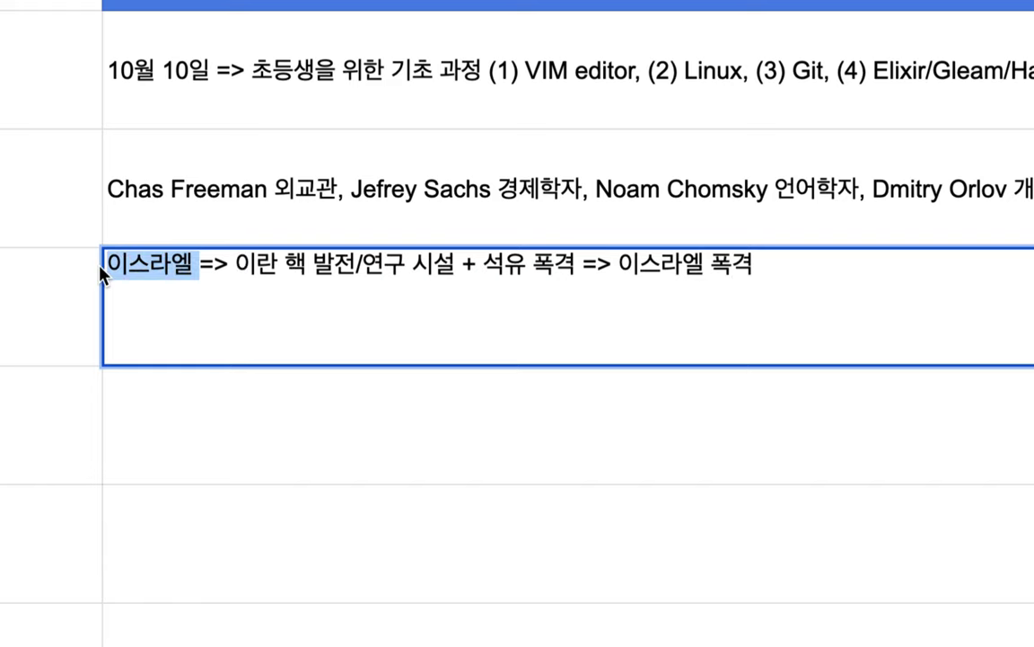
# - Reword the last link of the chain as "이스라엘 핵을 사용" and add another "=>" after it
pyautogui.click(759, 265)
pyautogui.click(715, 267)
pyautogui.write('핵')
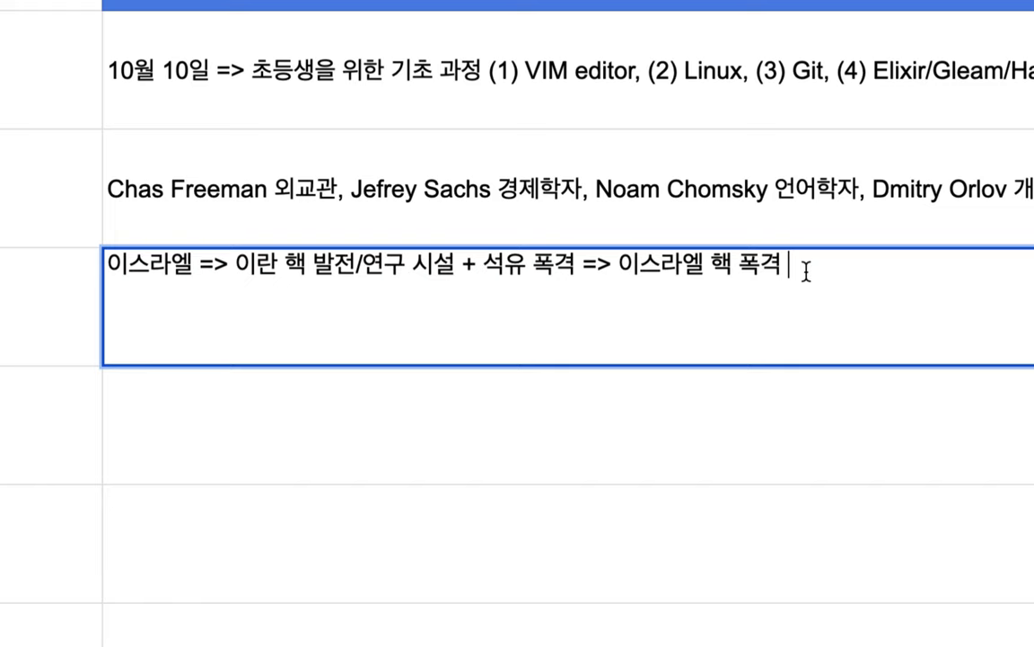
pyautogui.press('BackSpace')
pyautogui.press('BackSpace')
pyautogui.press('BackSpace')
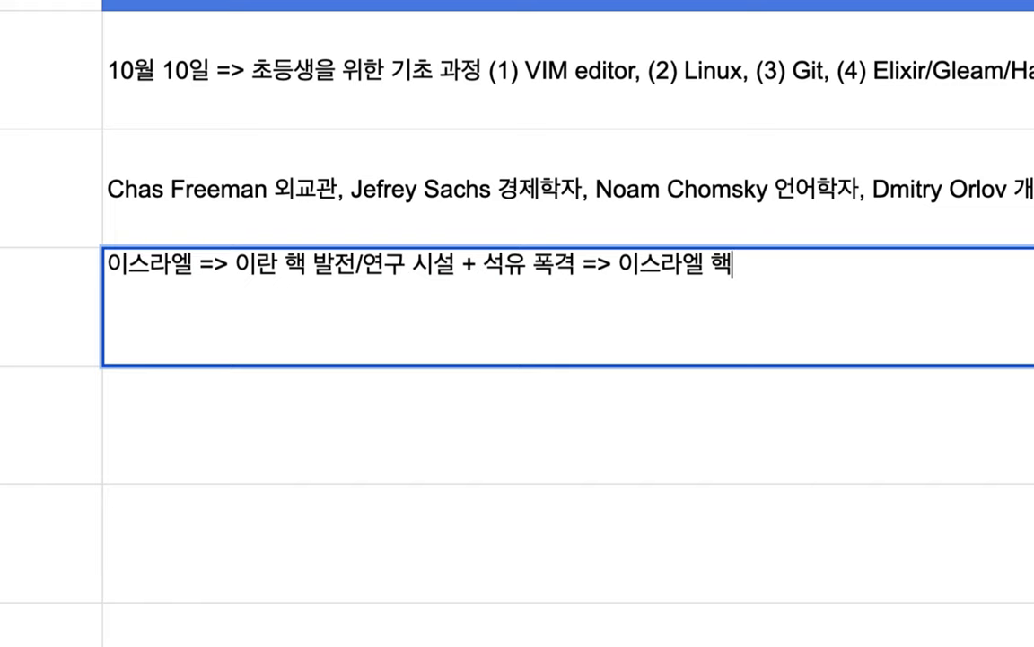
pyautogui.write('을 사료')
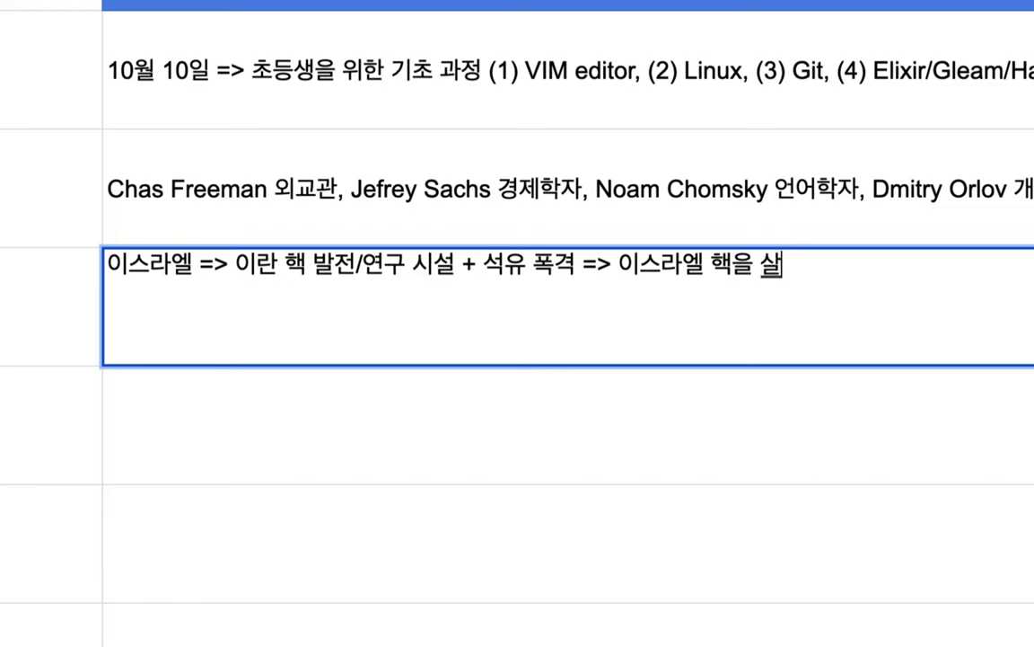
pyautogui.press('BackSpace')
pyautogui.write('용 =>')
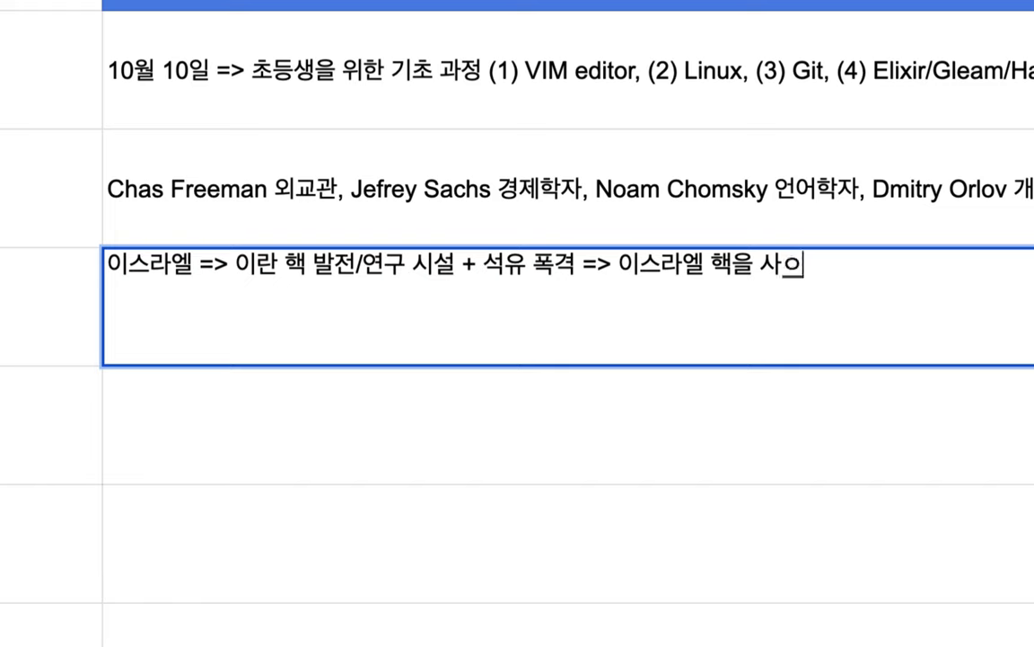
# - Add "러시아 핵을 사용" as the next link at the end of the note
pyautogui.write(' 러시애')
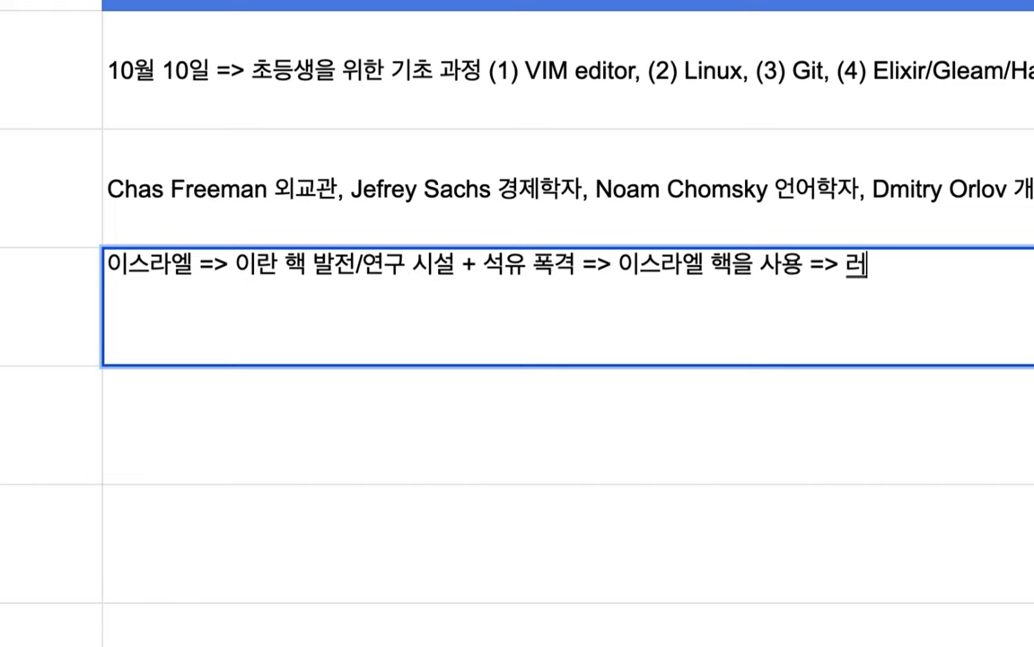
pyautogui.write(' 핵')
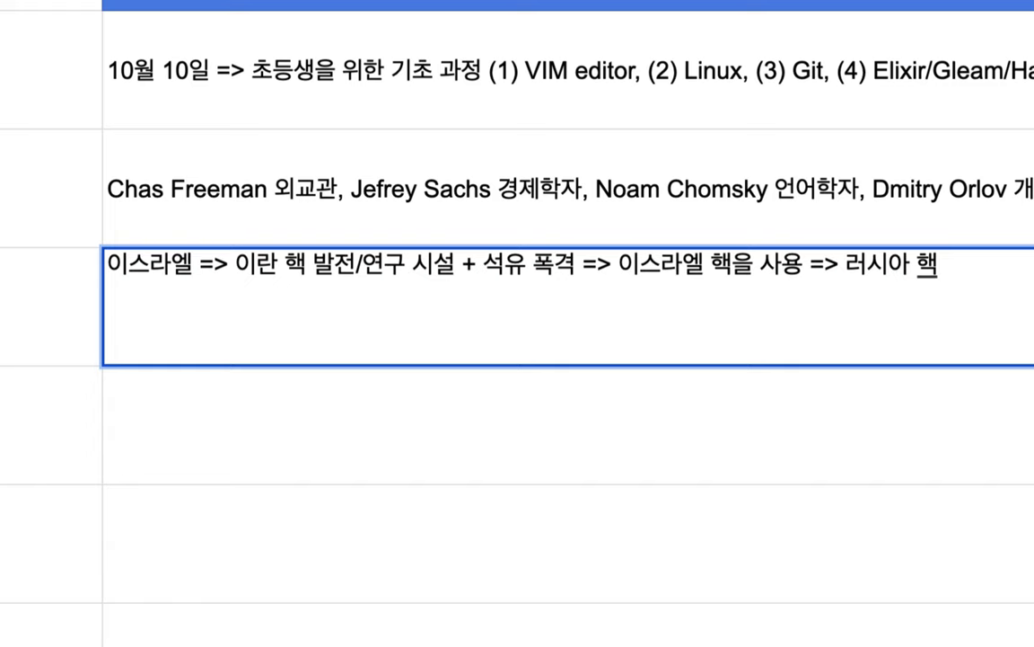
pyautogui.write('을 사용')
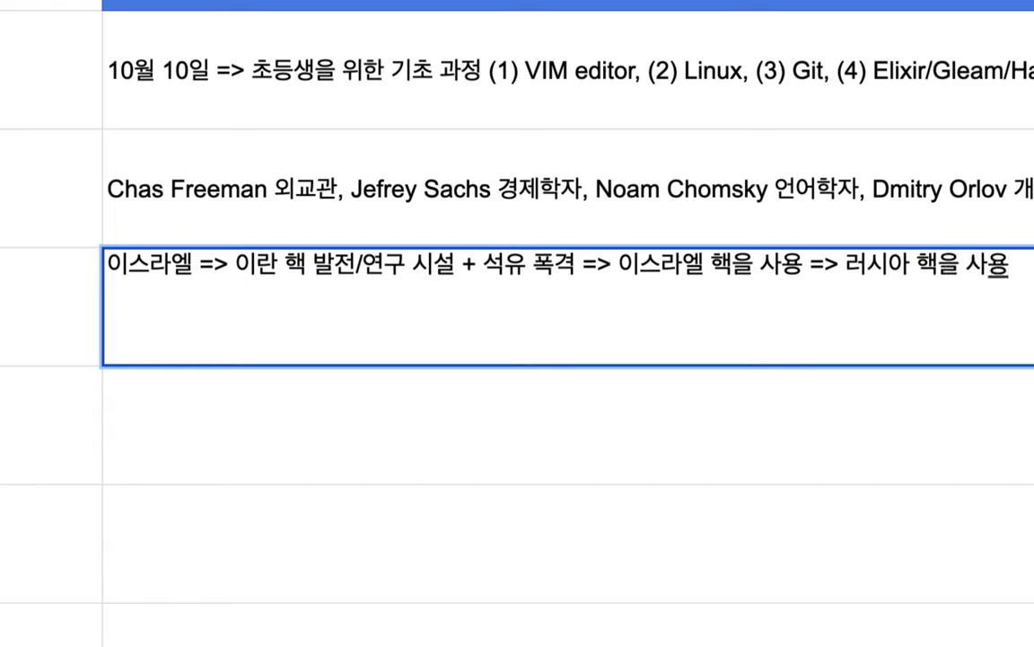
# - Reword the link about Israel using nuclear weapons to "이스라엘이 이란에 핵 공격"
pyautogui.click(636, 267)
pyautogui.moveTo(636, 267); pyautogui.dragTo(719, 267)
pyautogui.click(719, 266)
pyautogui.press('BackSpace')
pyautogui.write('이')
pyautogui.write(' 이란에')
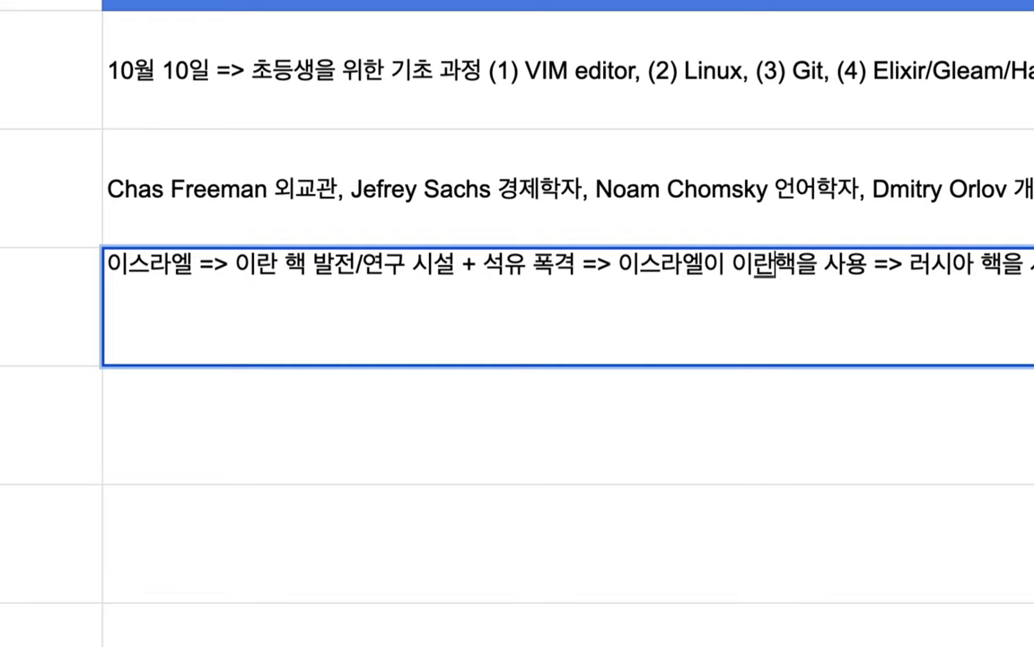
pyautogui.doubleClick(871, 267)
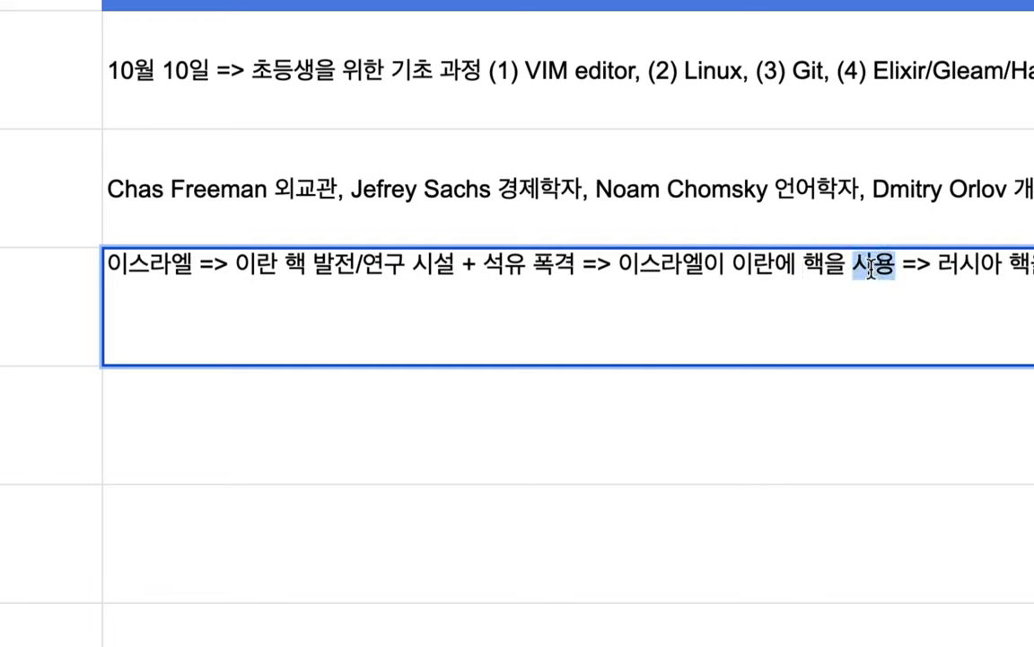
pyautogui.press('BackSpace')
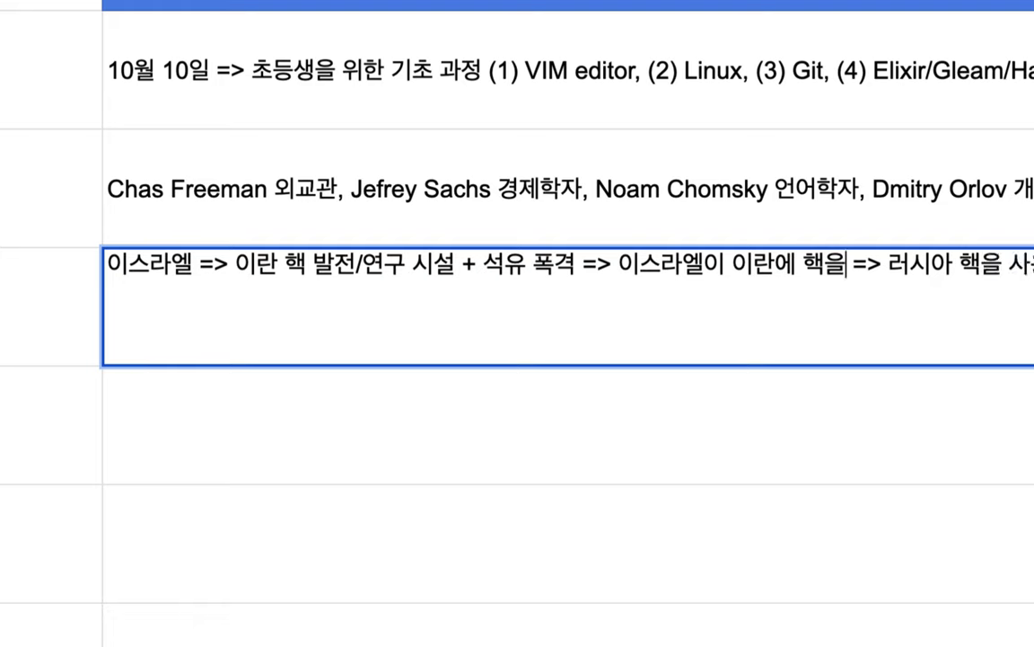
pyautogui.press('BackSpace')
pyautogui.press('BackSpace')
pyautogui.write('공격')
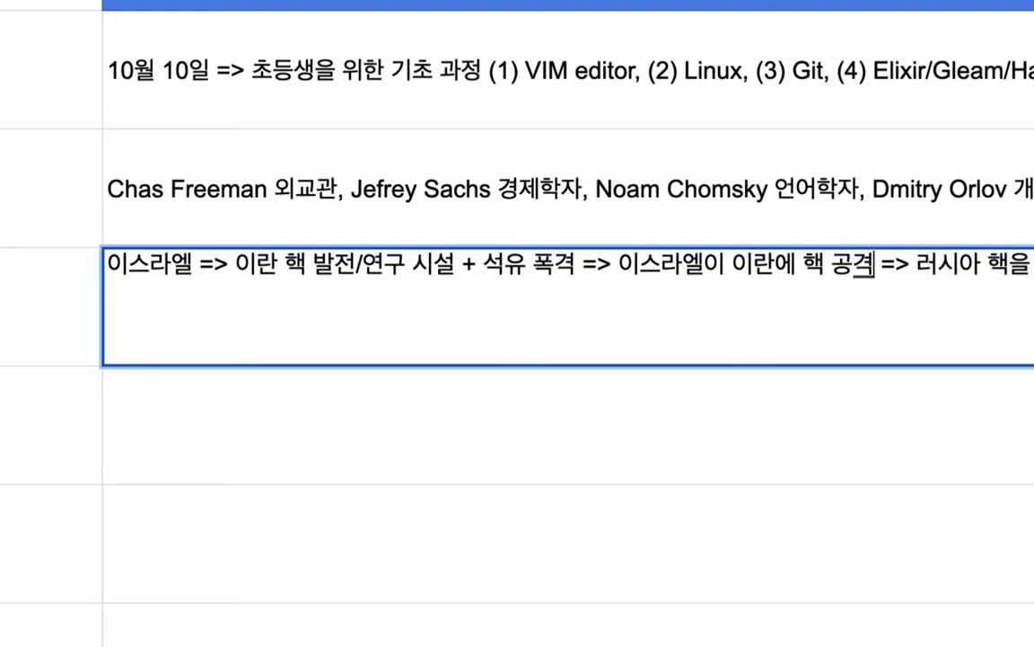
# - Reword the final link about Russia to "러시아 핵으로 대응"
pyautogui.moveTo(852, 267); pyautogui.dragTo(928, 267)
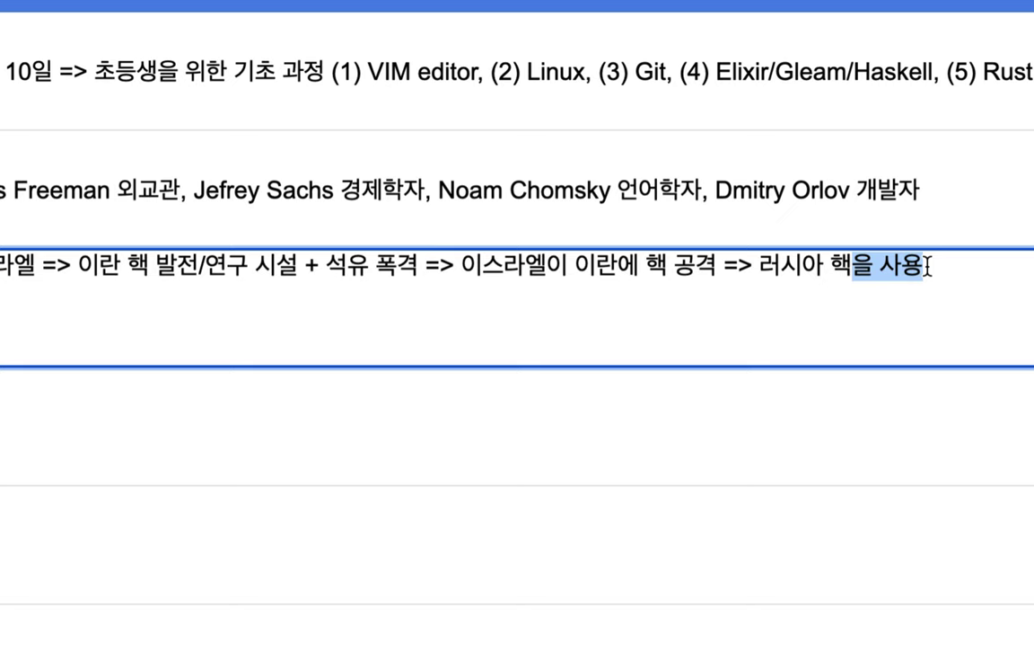
pyautogui.write('개')
pyautogui.press('BackSpace')
pyautogui.press('BackSpace')
pyautogui.write('으로 대응')
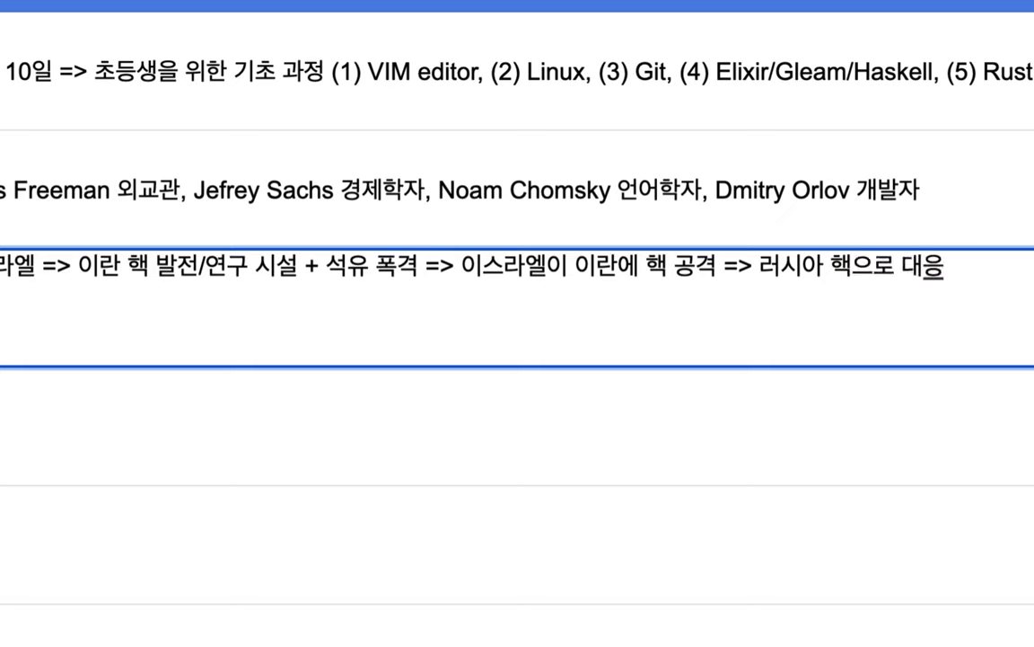
# - Extend the end of the note with "=> 미국이 핵 대응 => 전멸"
pyautogui.write(' => 미국이')
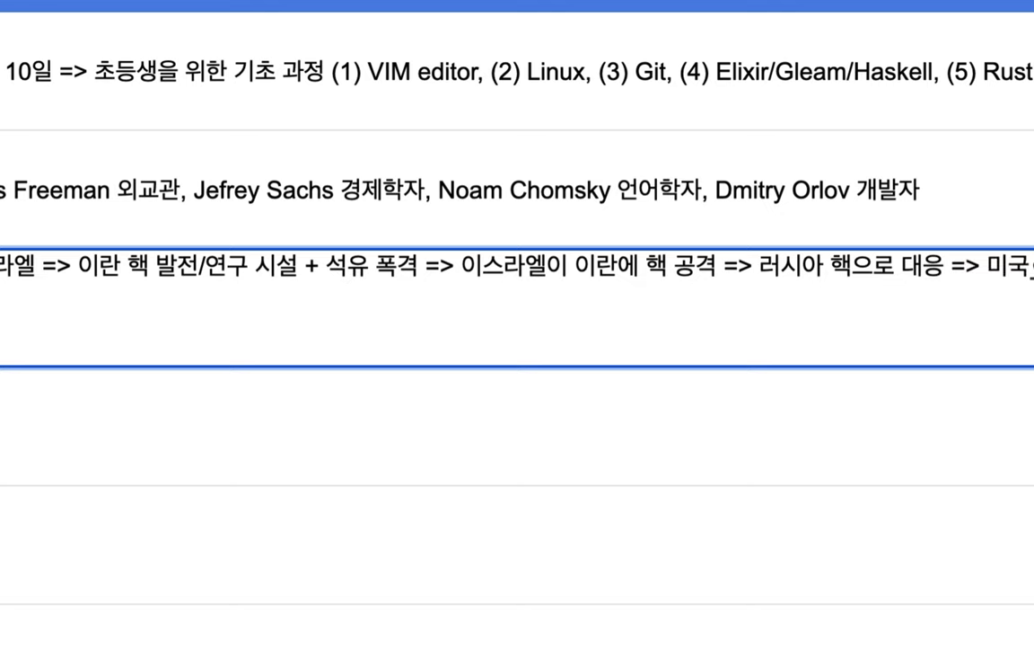
pyautogui.write(' 핵 대')
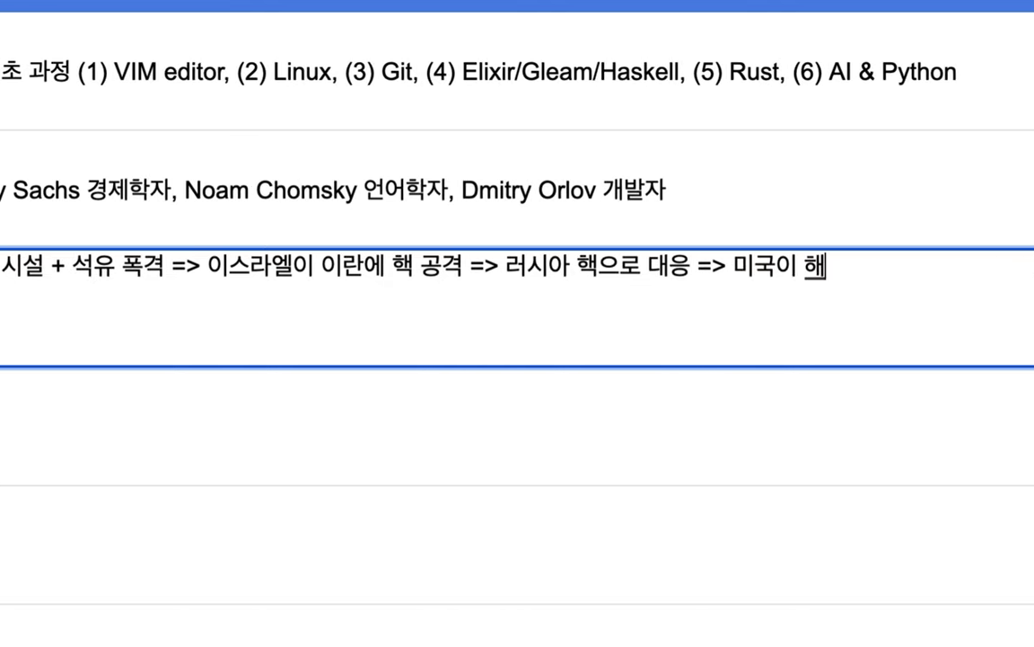
pyautogui.write('ㅇㅇ')
pyautogui.press('BackSpace')
pyautogui.press('BackSpace')
pyautogui.press('BackSpace')
pyautogui.write('ㅐㅇㅇㅡ')
pyautogui.press('BackSpace')
pyautogui.press('BackSpace')
pyautogui.press('BackSpace')
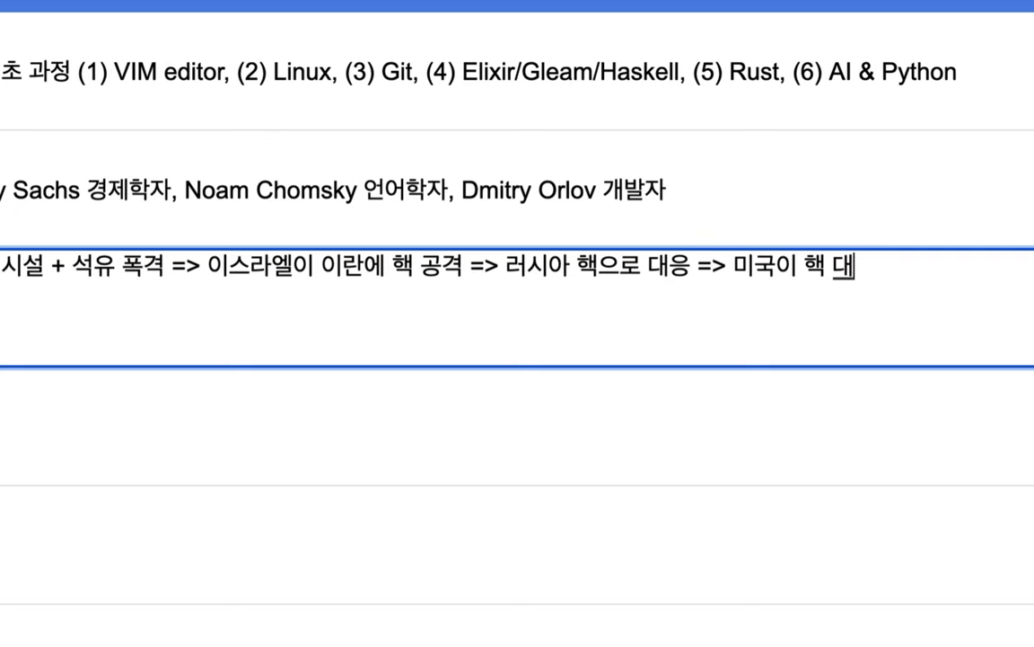
pyautogui.write('ㅇㅡㅇ => 전')
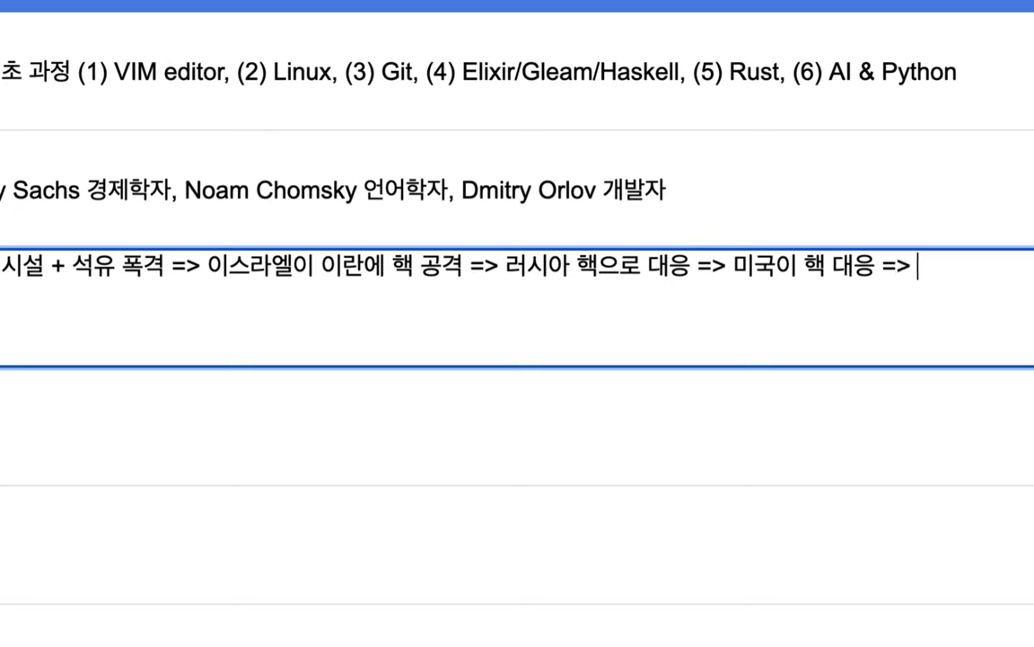
pyautogui.write('멸')
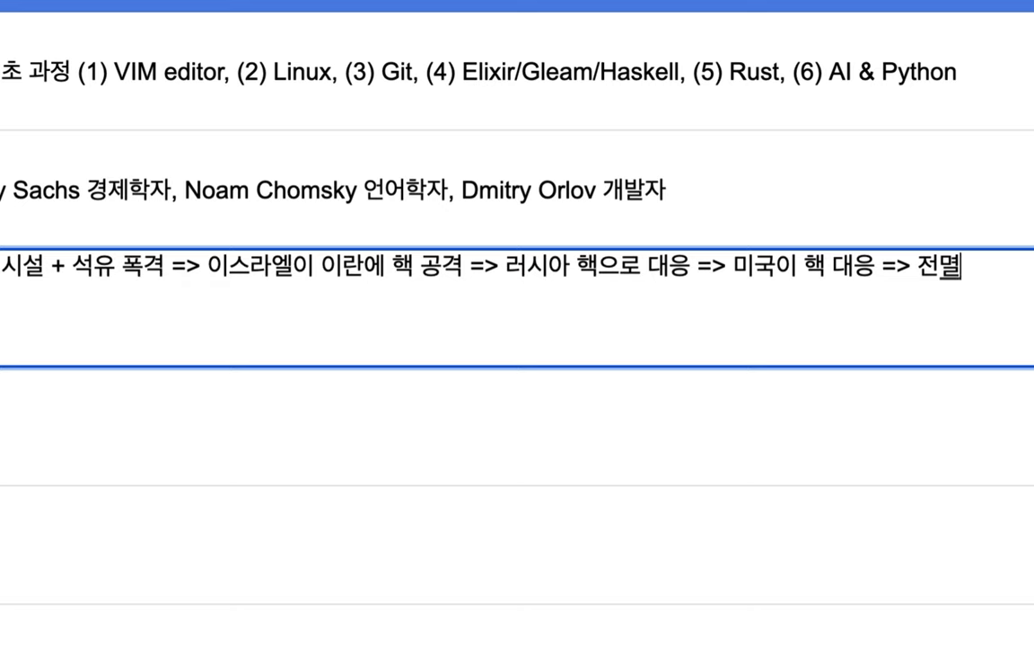
# - Insert "팔레스타인, 시리아, 레바논" after the first arrow of the note, ahead of the link about Iran's nuclear facilities
pyautogui.hscroll(-8, 76, 303)
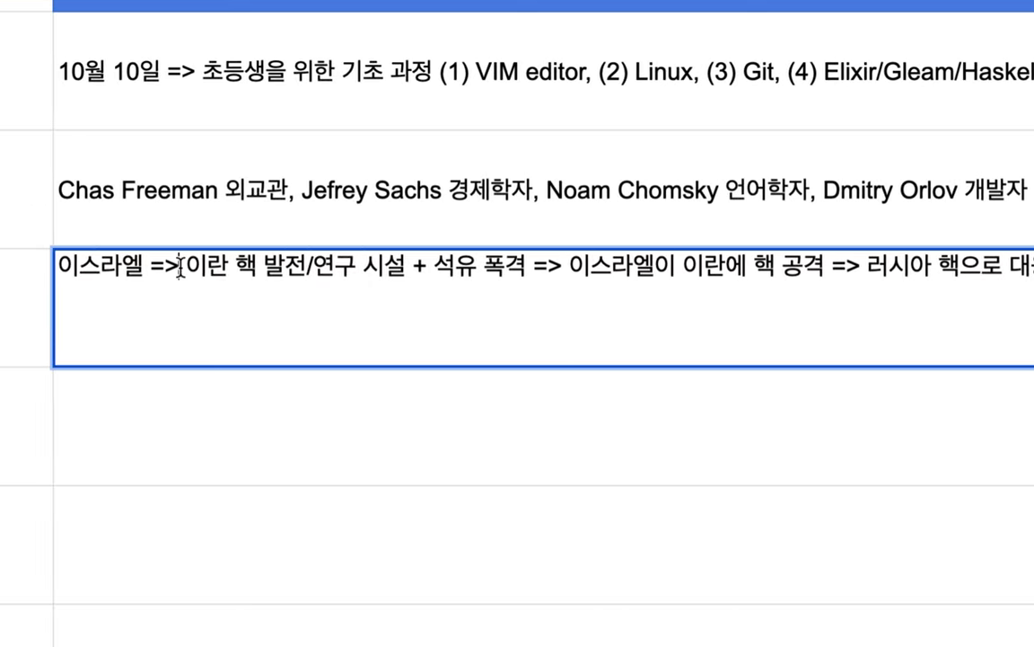
pyautogui.moveTo(170, 269); pyautogui.dragTo(313, 269)
pyautogui.click(183, 267)
pyautogui.write('팔레스')
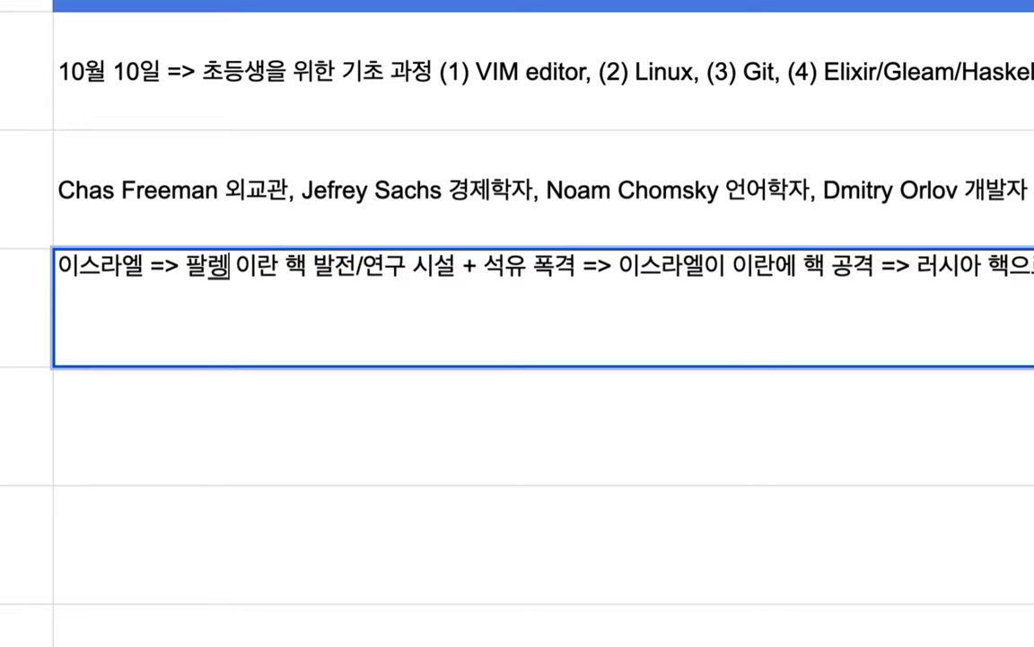
pyautogui.write('타인, 시래')
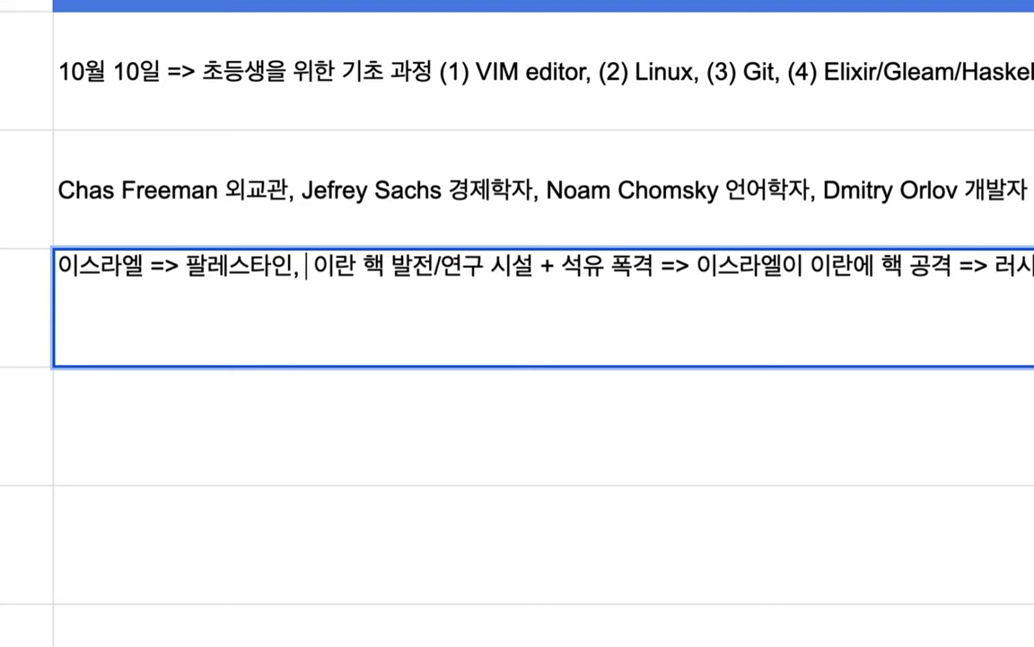
pyautogui.press('BackSpace')
pyautogui.write('리아, 베')
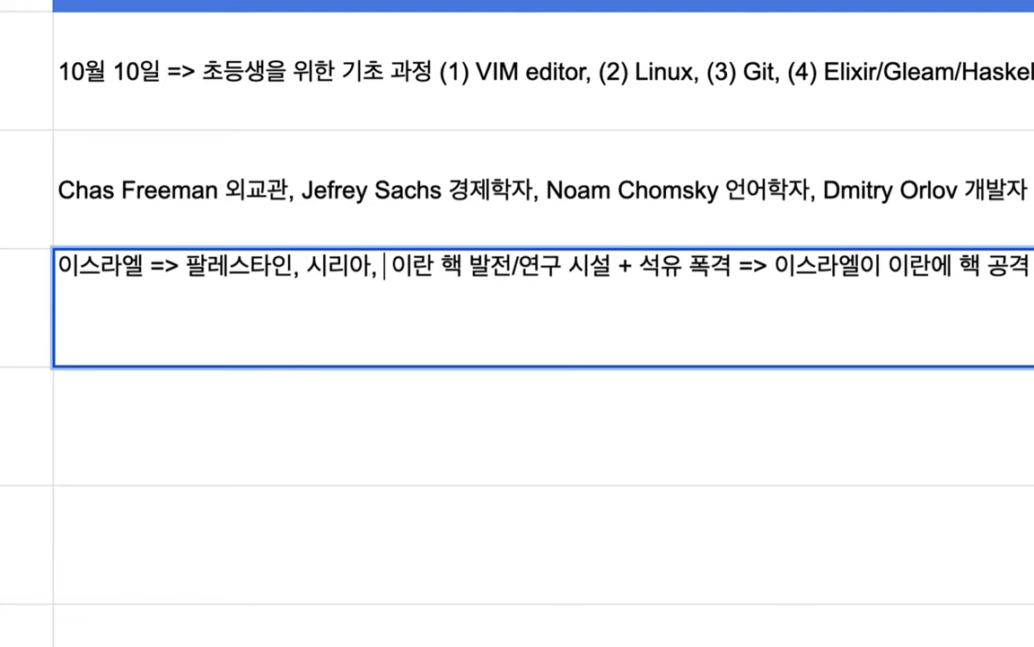
pyautogui.press('BackSpace')
pyautogui.press('BackSpace')
pyautogui.write('레바논')
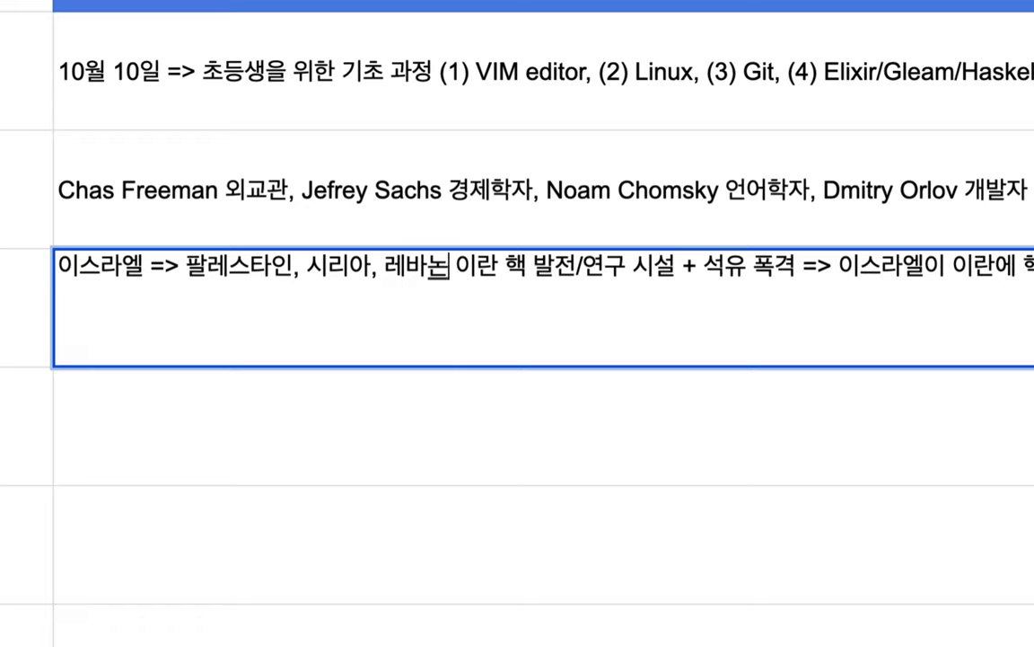
# - Complete the inserted link with "공격 =>" after "레바논" and commit the note
pyautogui.write(',')
pyautogui.press('BackSpace')
pyautogui.write('공ㄱ')
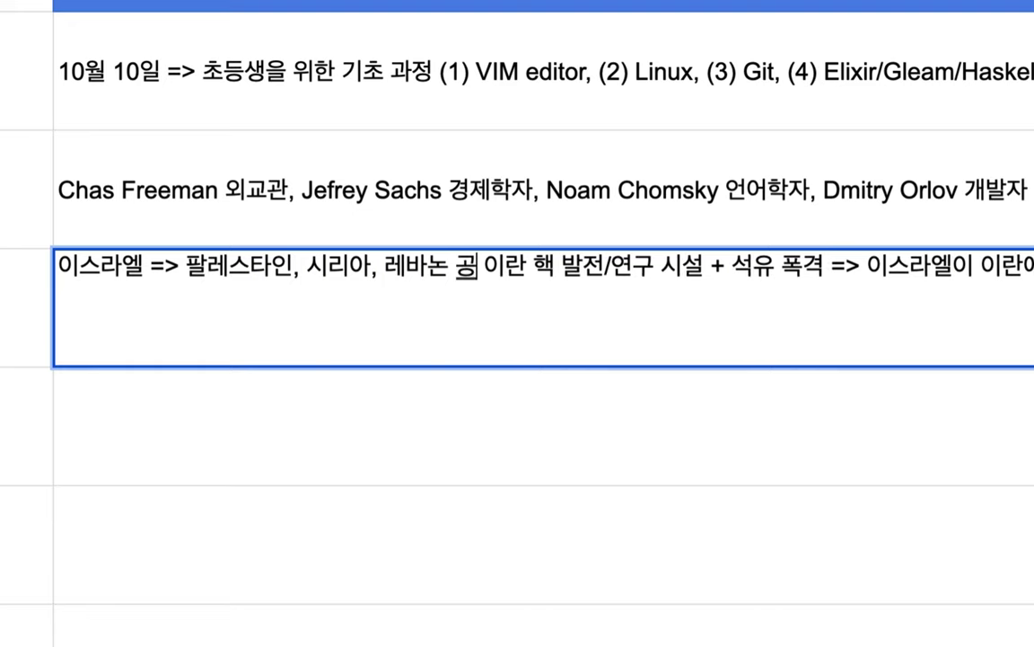
pyautogui.write('ㅕㄱ =>')
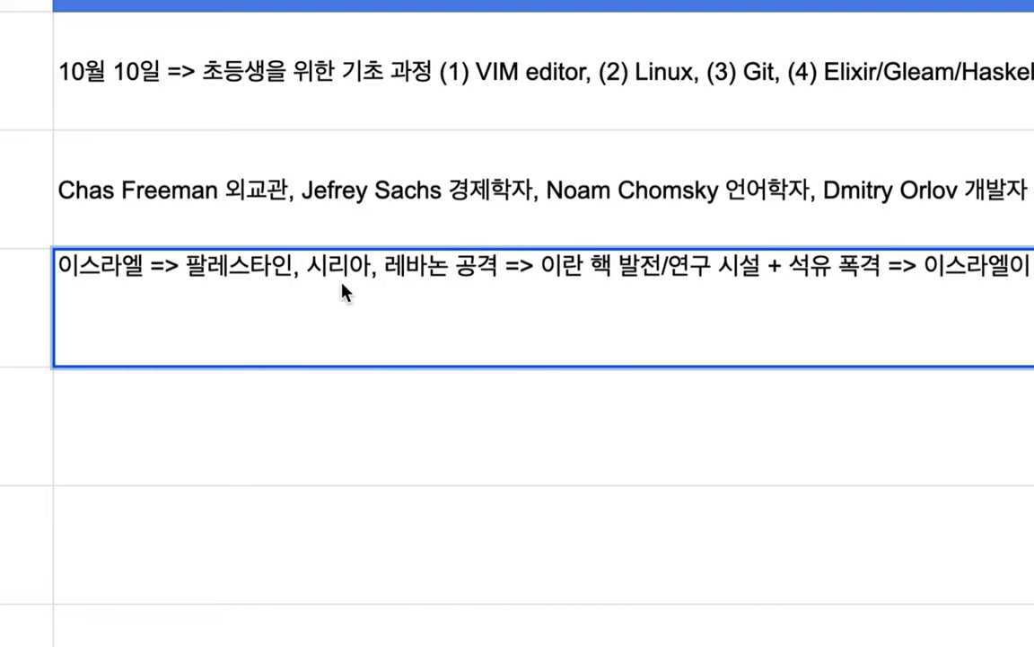
pyautogui.moveTo(538, 270); pyautogui.dragTo(589, 272)
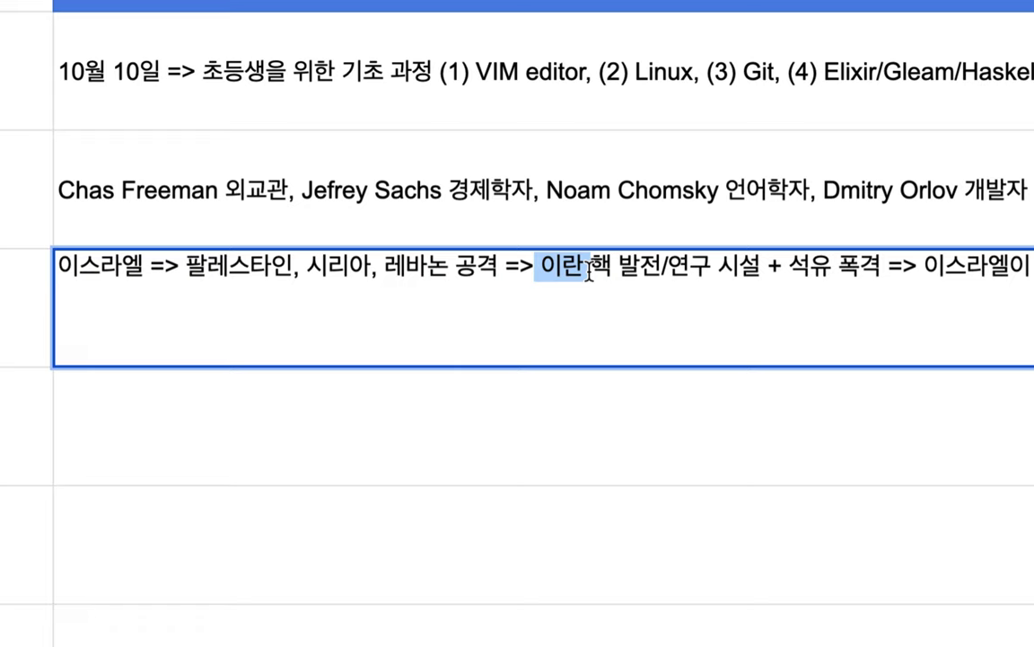
pyautogui.press('Return')
# - Start a note in the cell below the escalation chain with "요르단, 이집트 => 미국/이스라엘의 꼭두각시 정권"
pyautogui.write('요르단, 이집트 =')
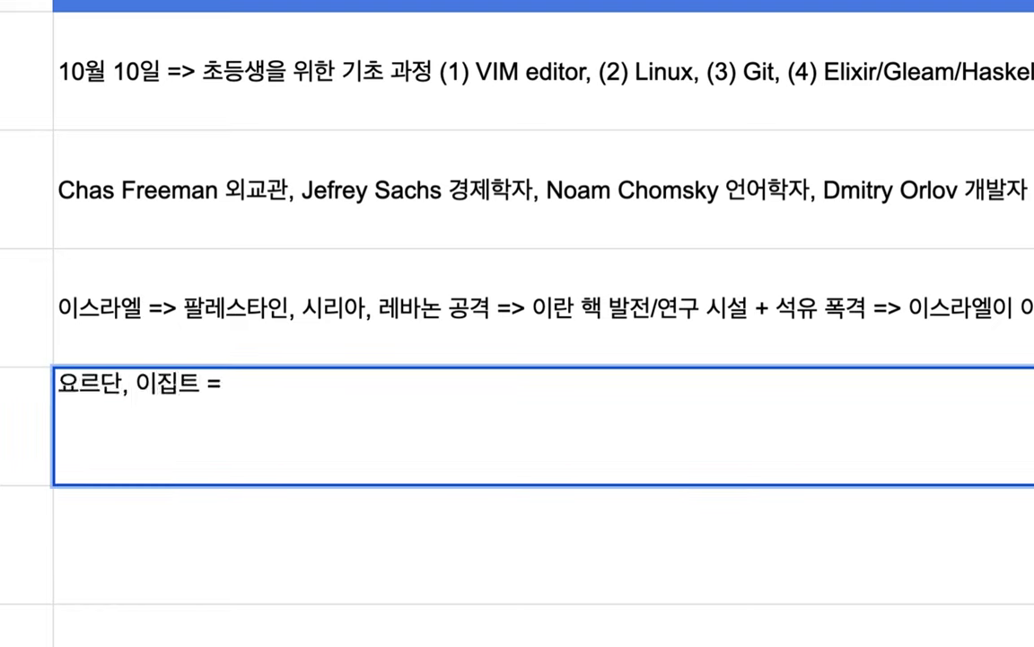
pyautogui.write('> 미국/이스')
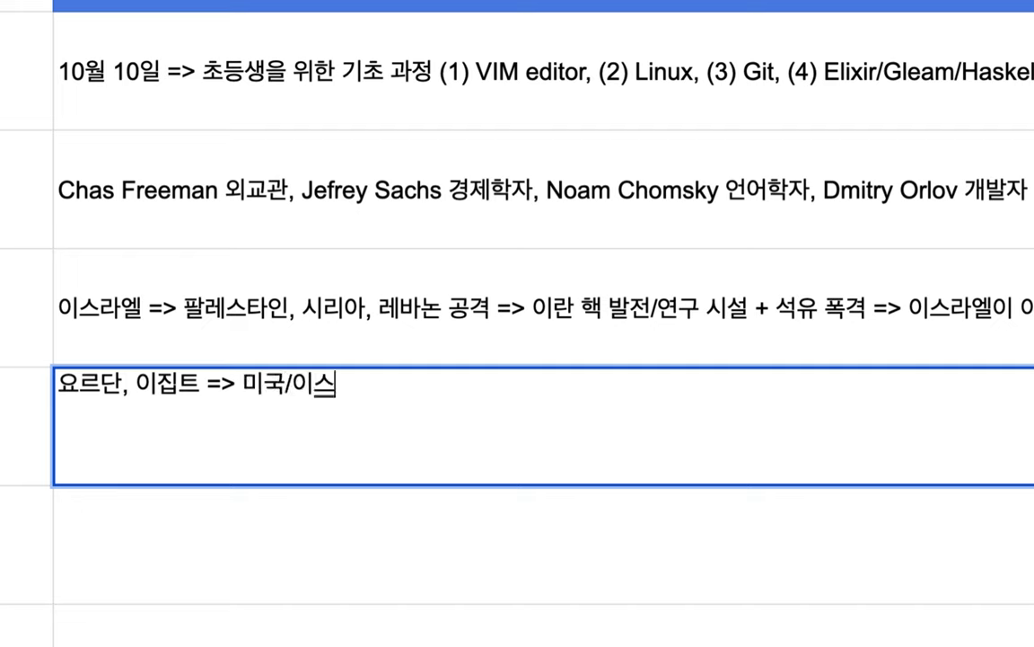
pyautogui.write('라엘의 꼭')
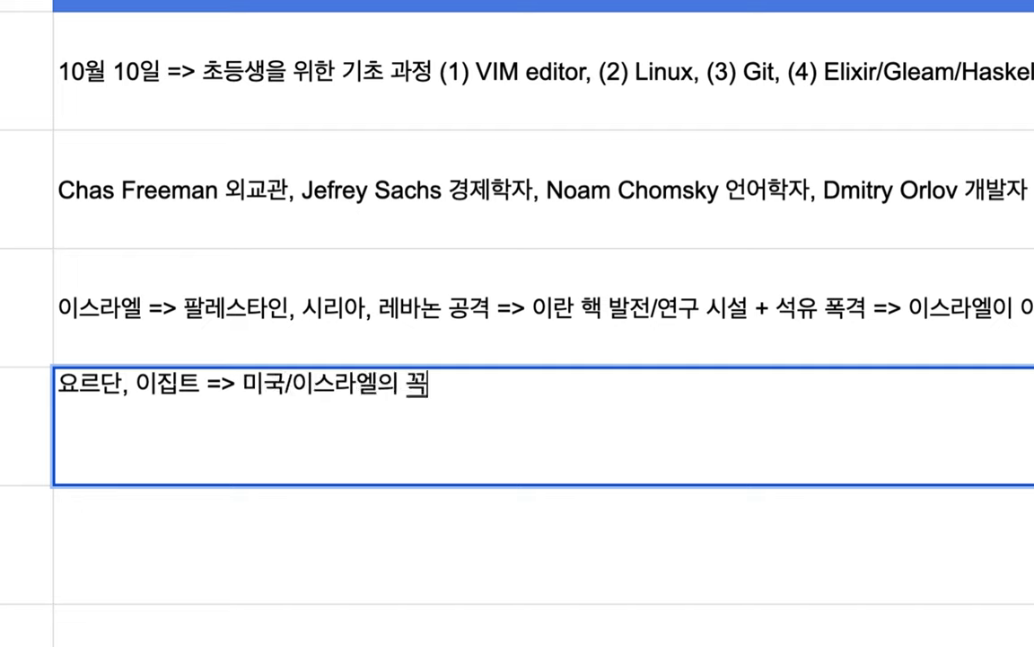
pyautogui.write('두각시 정권 ')
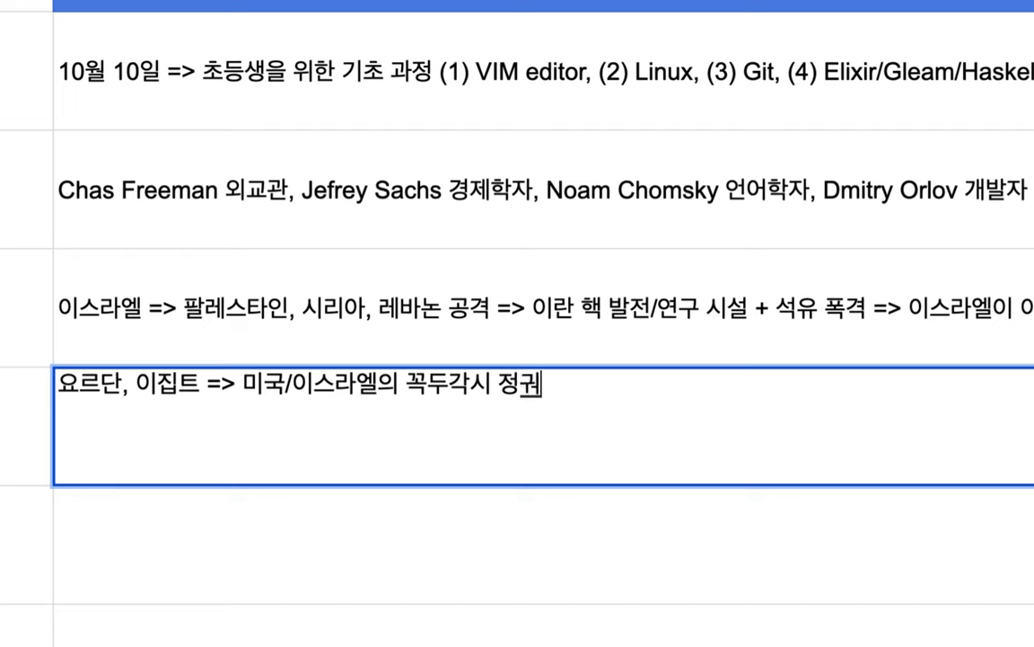
# - Extend the end of the Jordan and Egypt note with "=> 중동 + 이란으로 확장"
pyautogui.write('=> 중동 ')
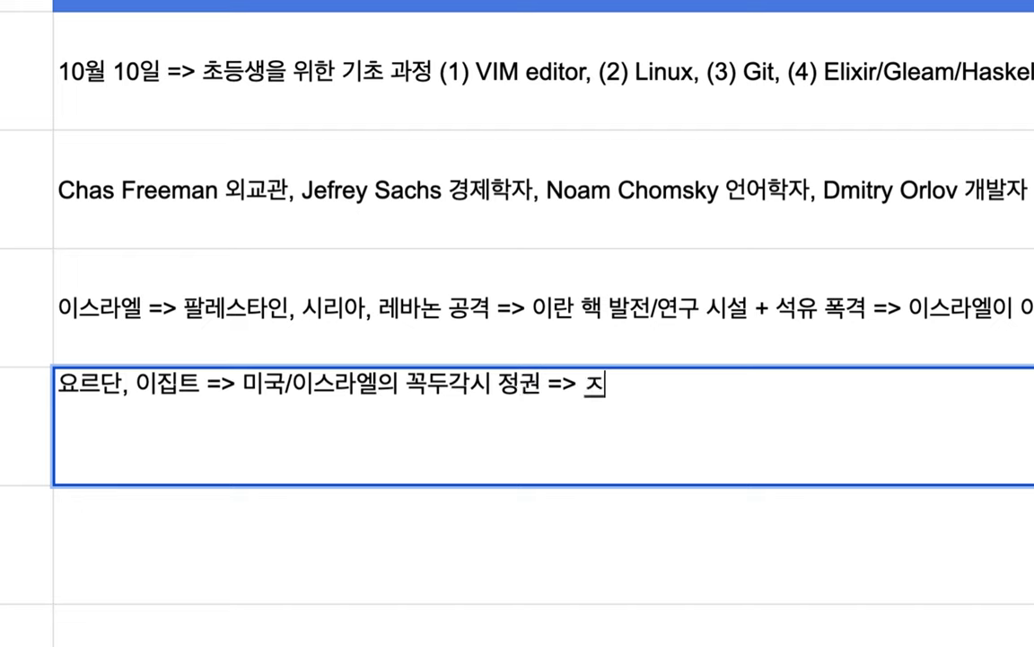
pyautogui.write('+ ')
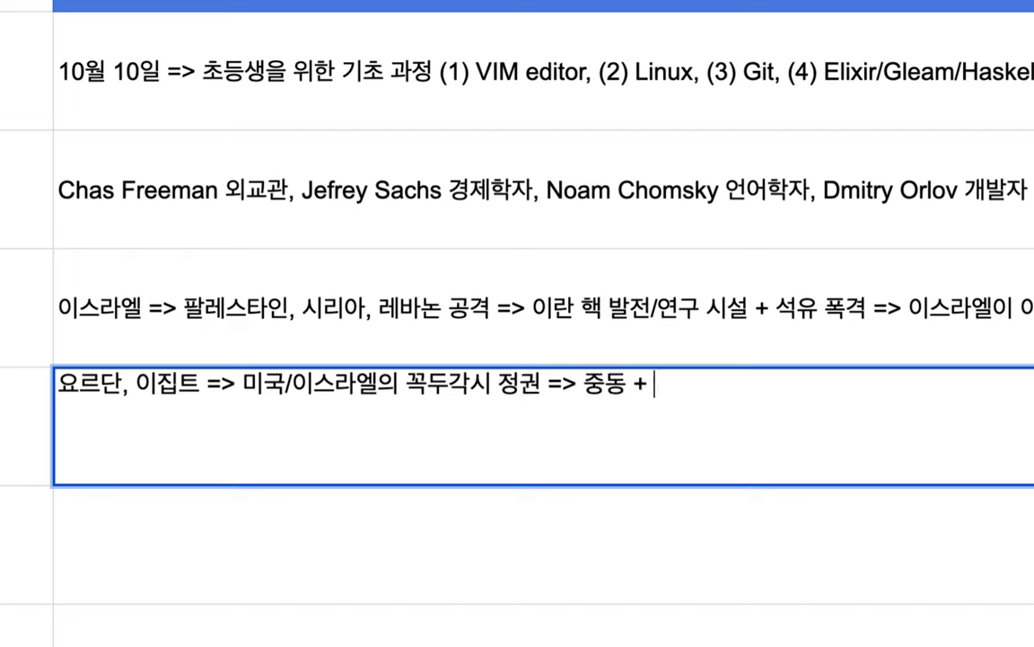
pyautogui.write('이란으로 확')
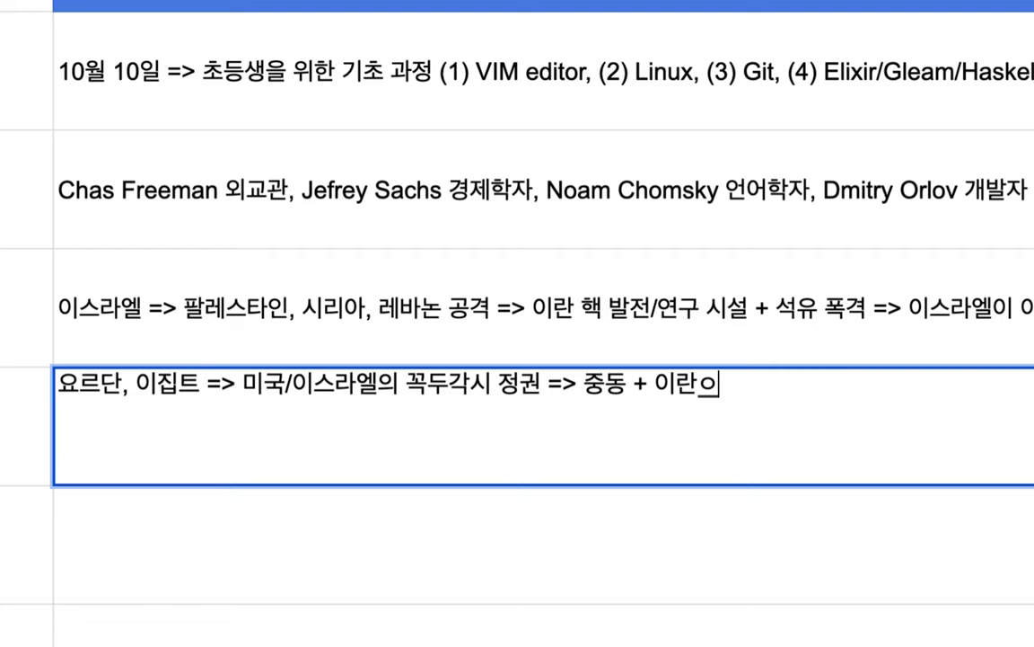
pyautogui.write('장')
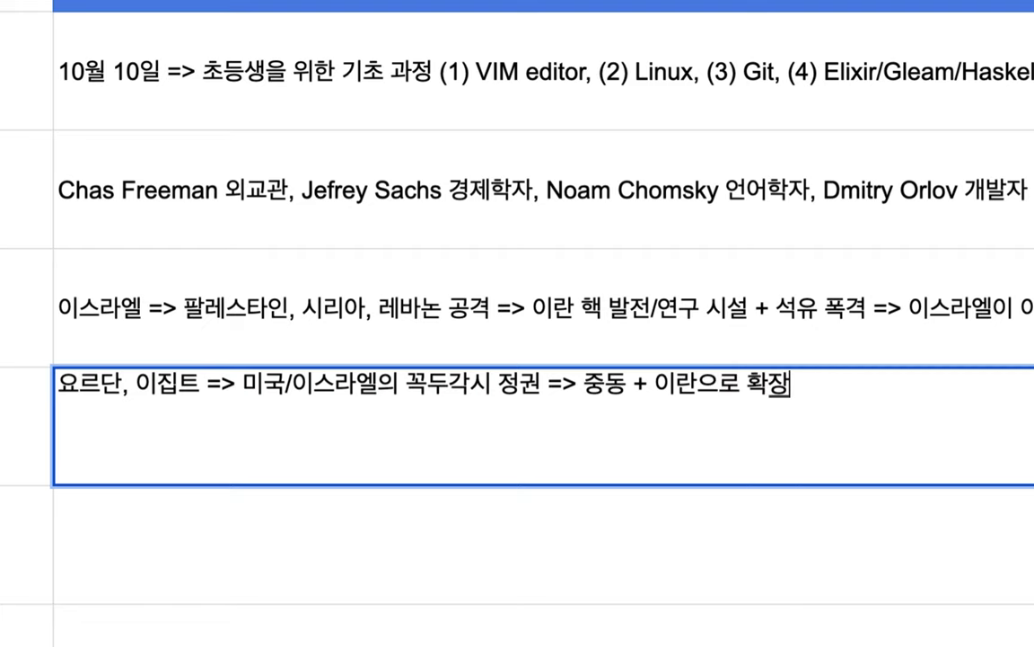
# - Insert "이스라엘" at the beginning of the note, before "요르단"
pyautogui.click(92, 382)
pyautogui.write('이스라엘')
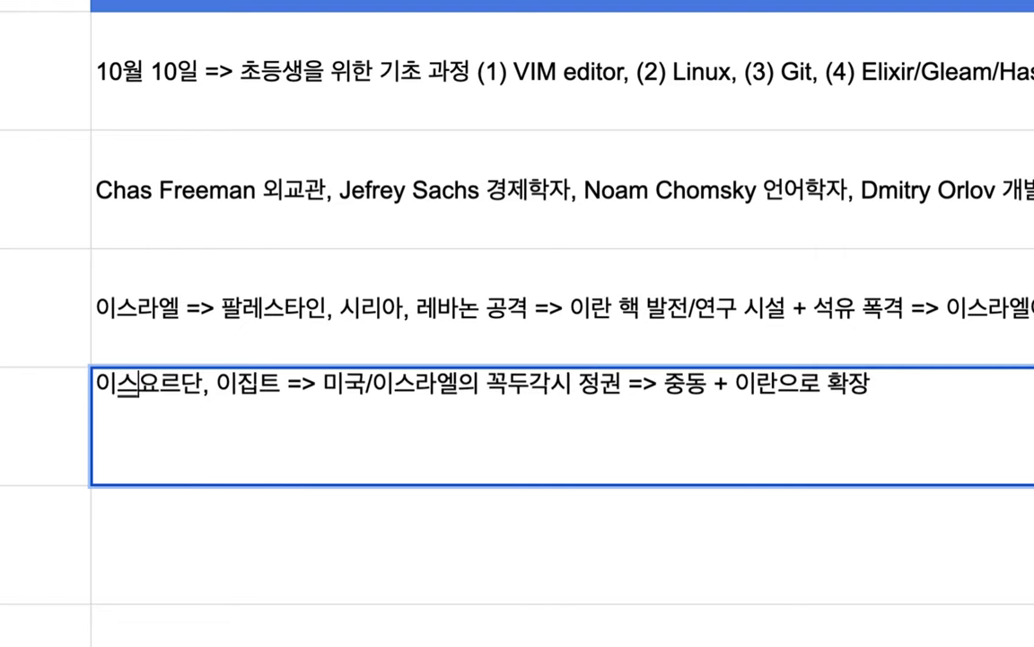